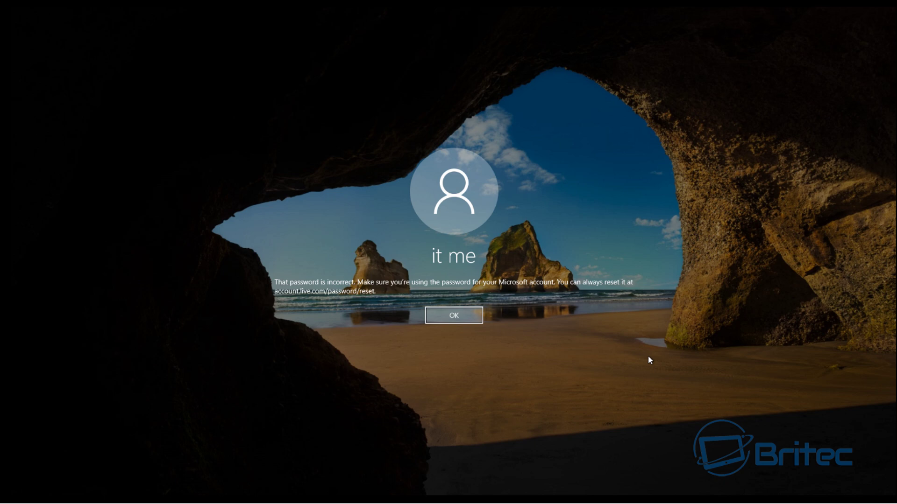
Dismiss the error and re-enter the old password at the lock screen, which is rejected again
click(454, 315)
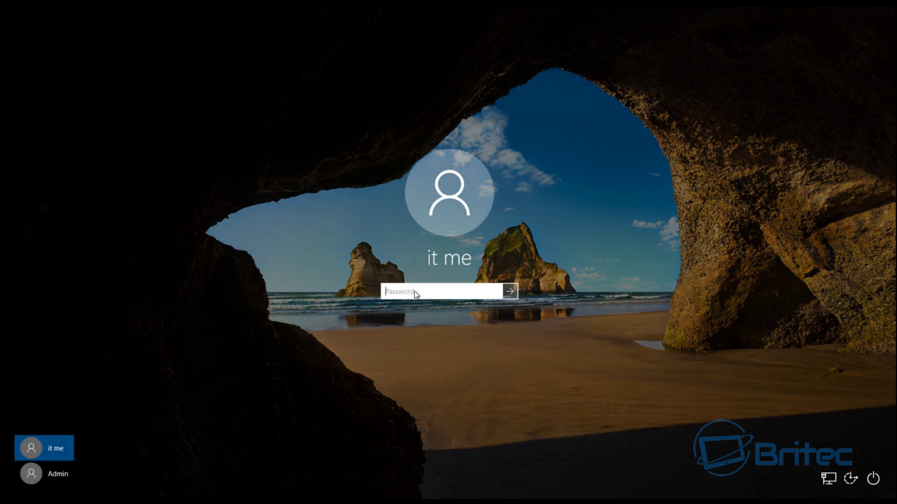
text(••)
text(•••••••)
key(Return)
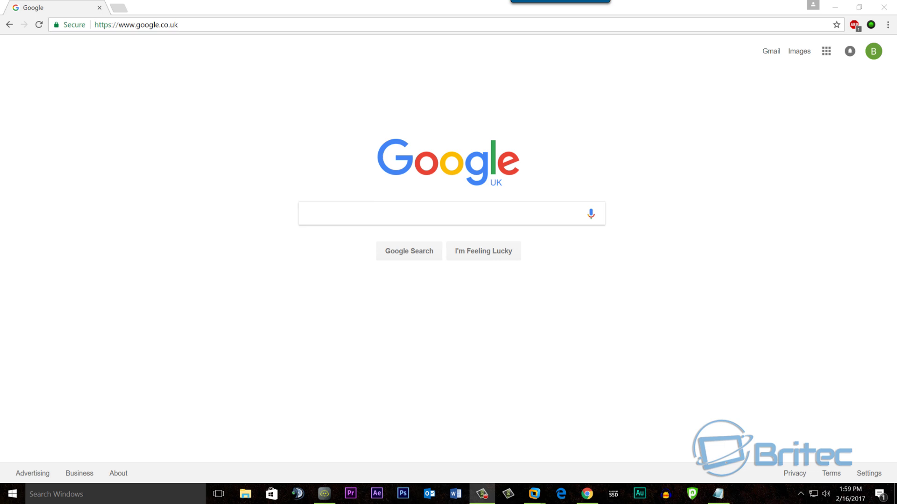
key(ctrl+l)
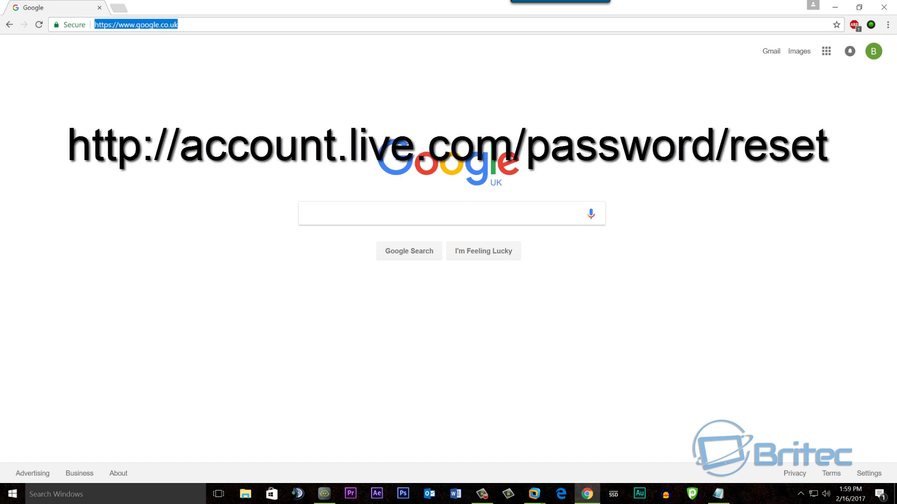
text(http)
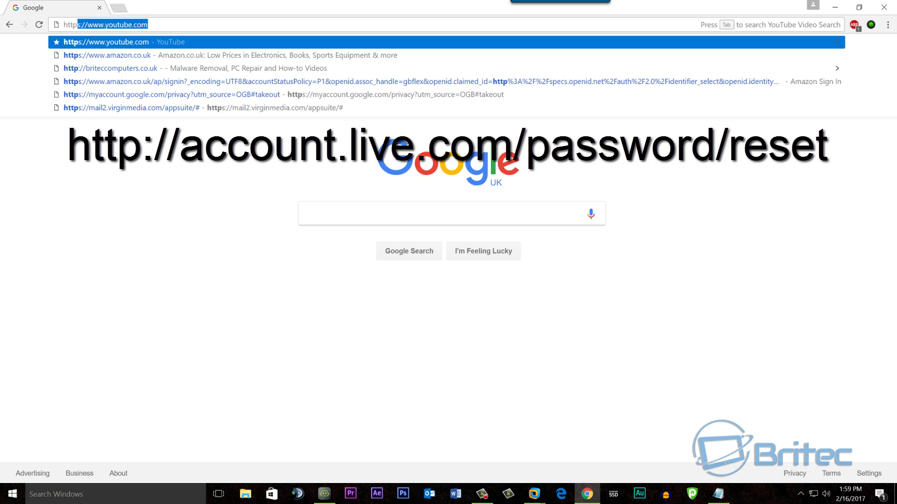
text(:)
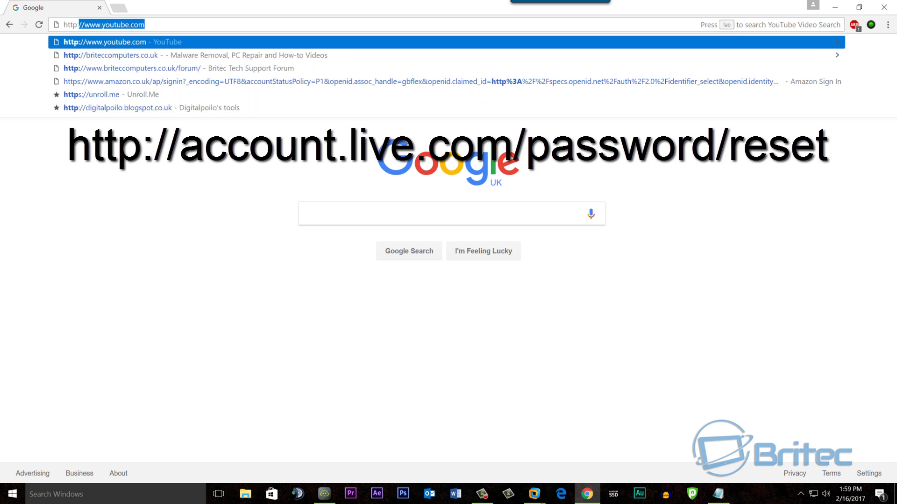
text(//)
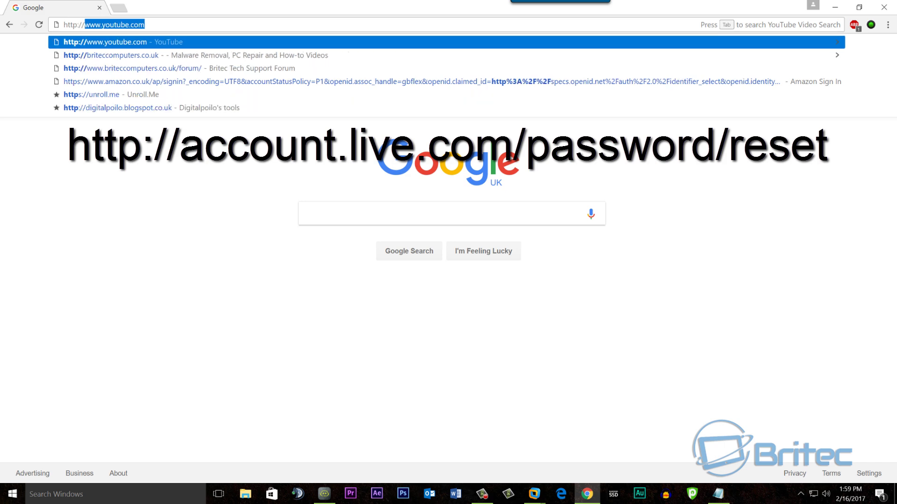
text(accoun)
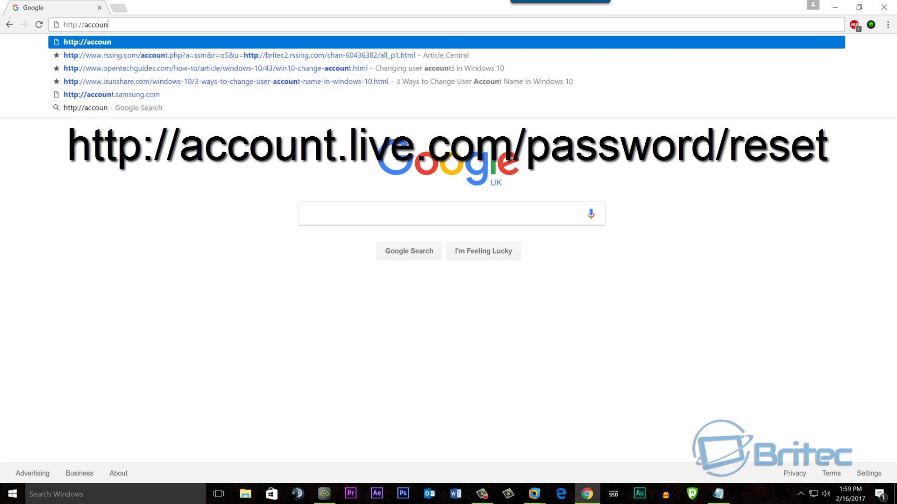
text(t)
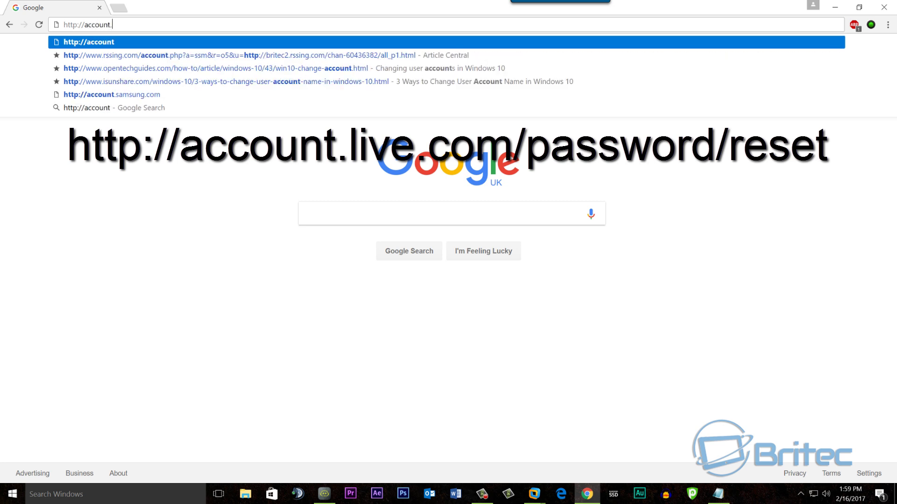
text(.live)
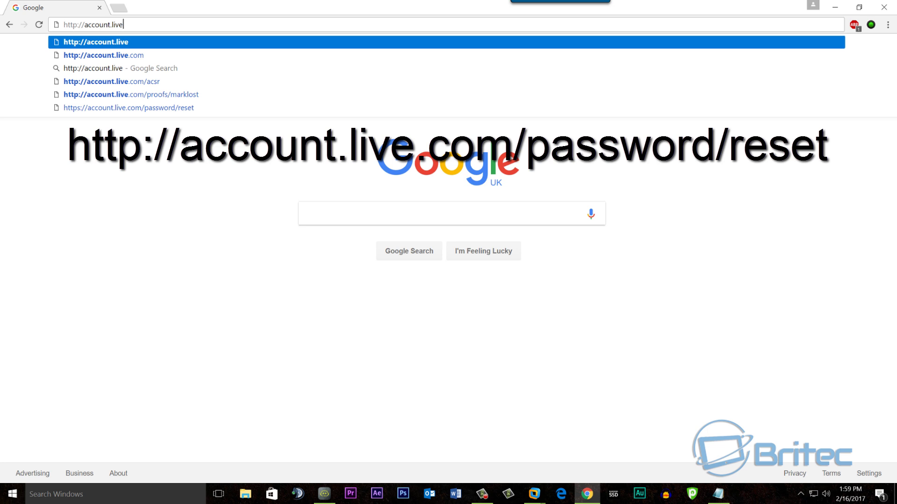
text(.com)
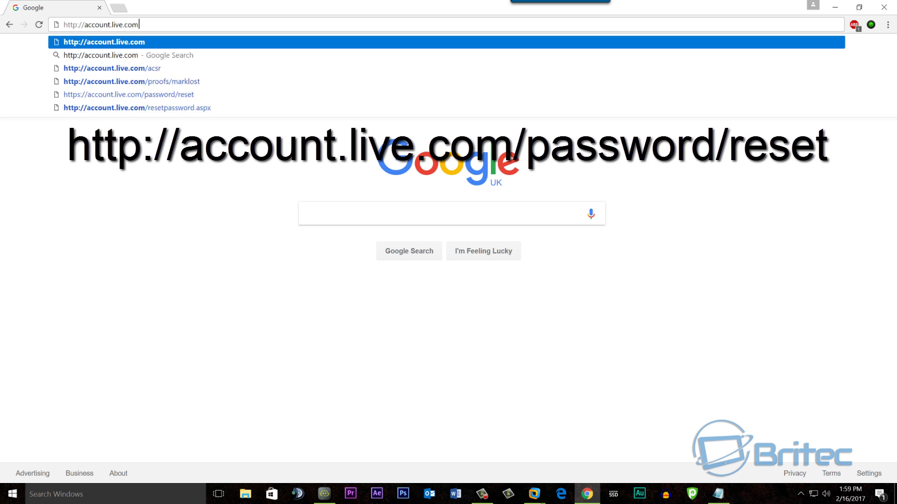
text(/)
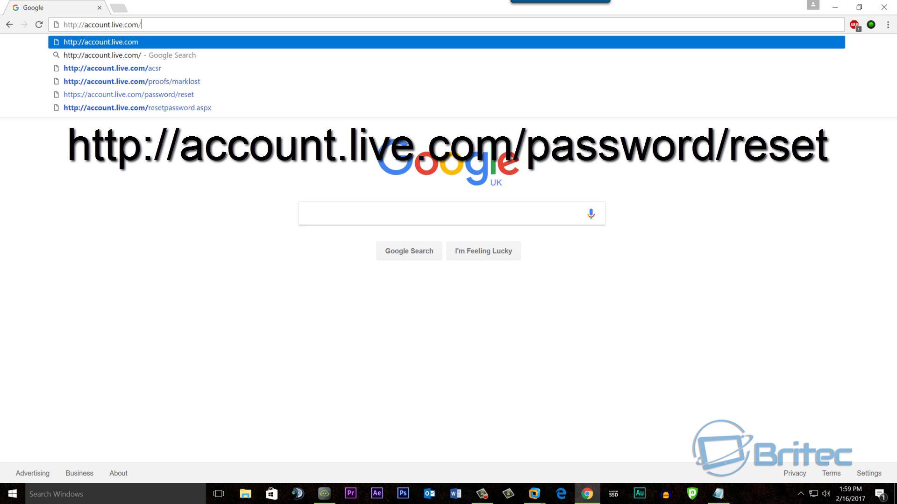
text(password)
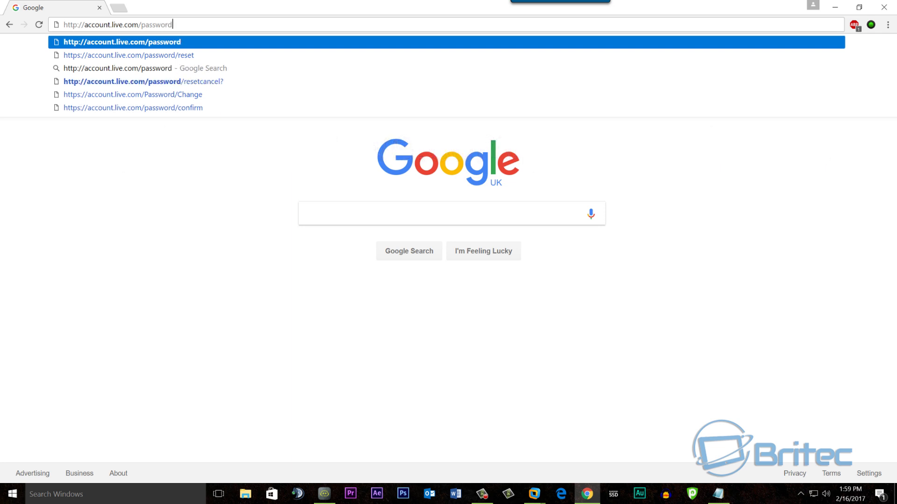
text(/)
text(re)
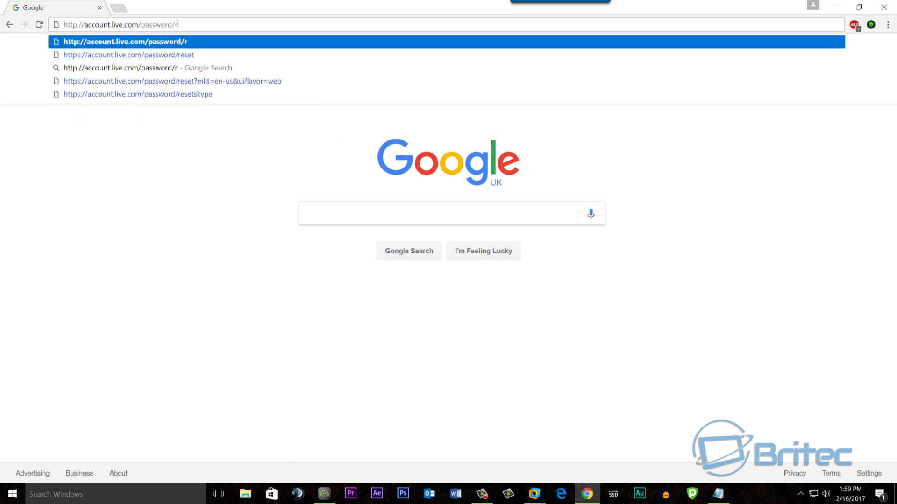
text(set)
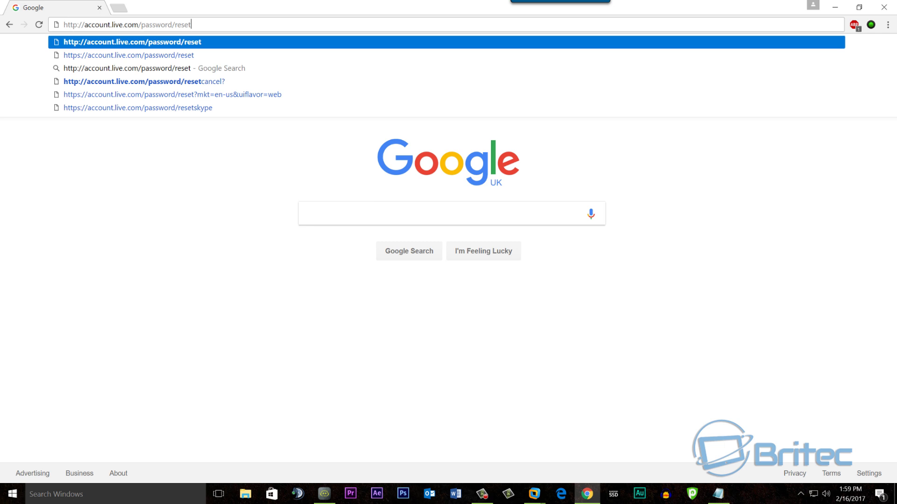
key(Return)
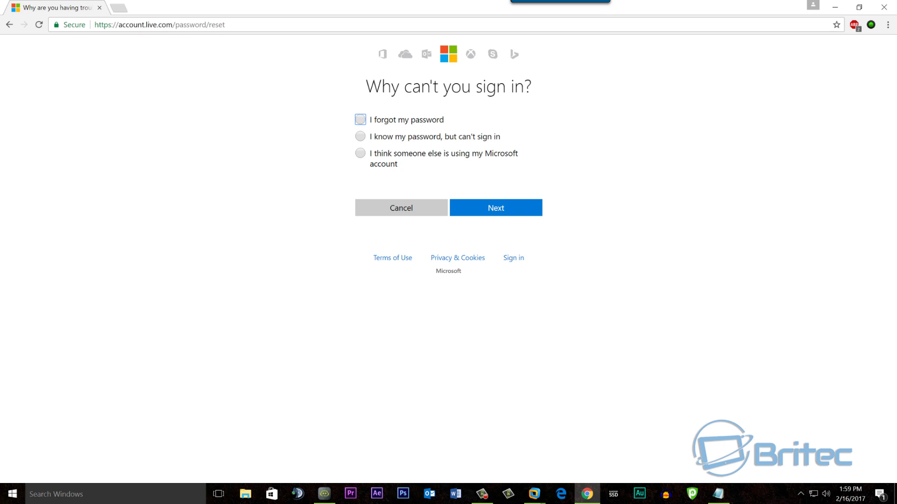
Choose 'I forgot my password' as the reason and continue to account recovery
click(360, 120)
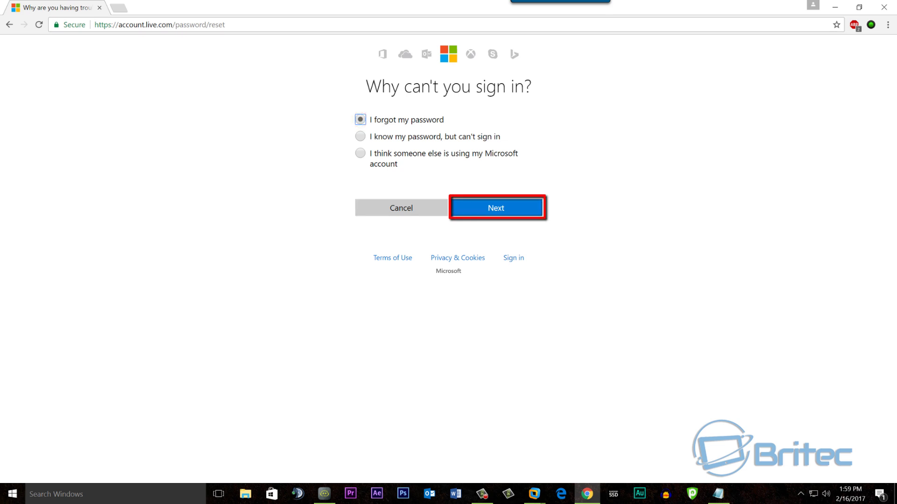
click(496, 207)
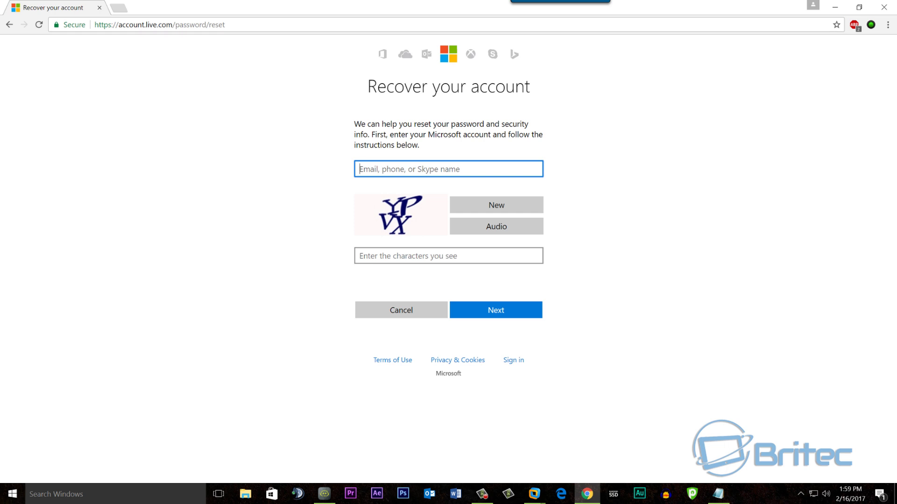
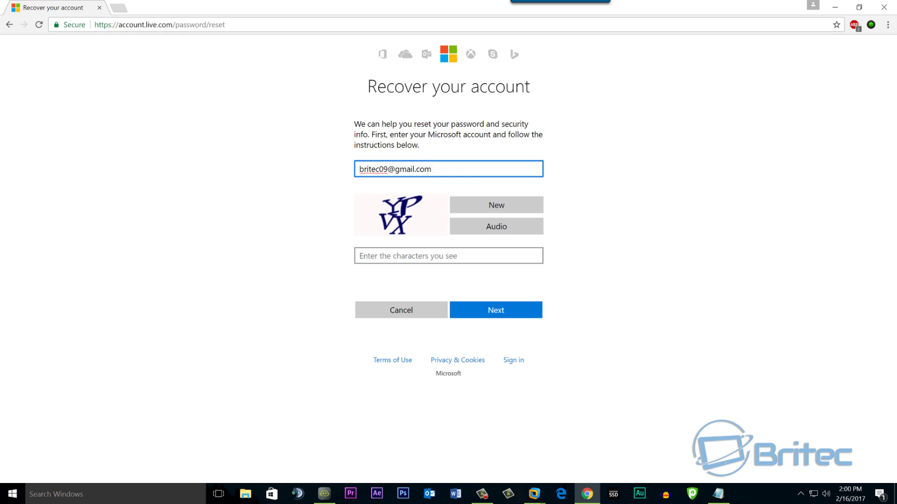
key(Tab)
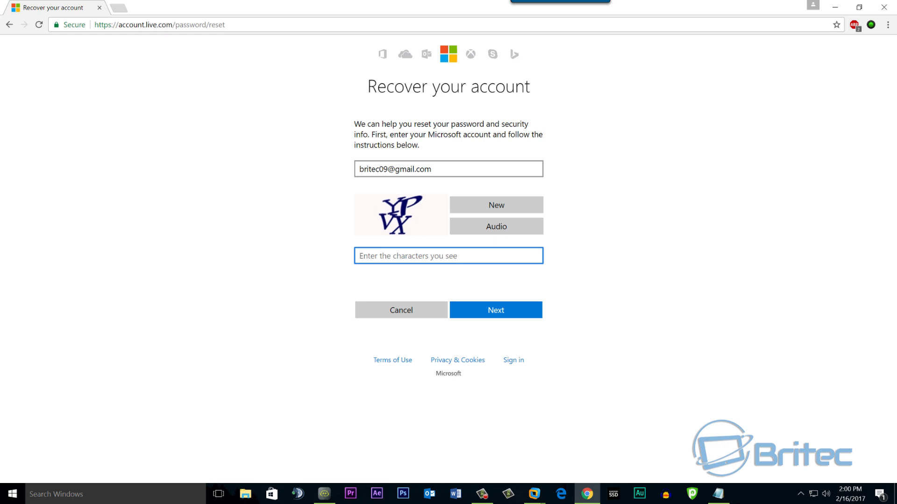
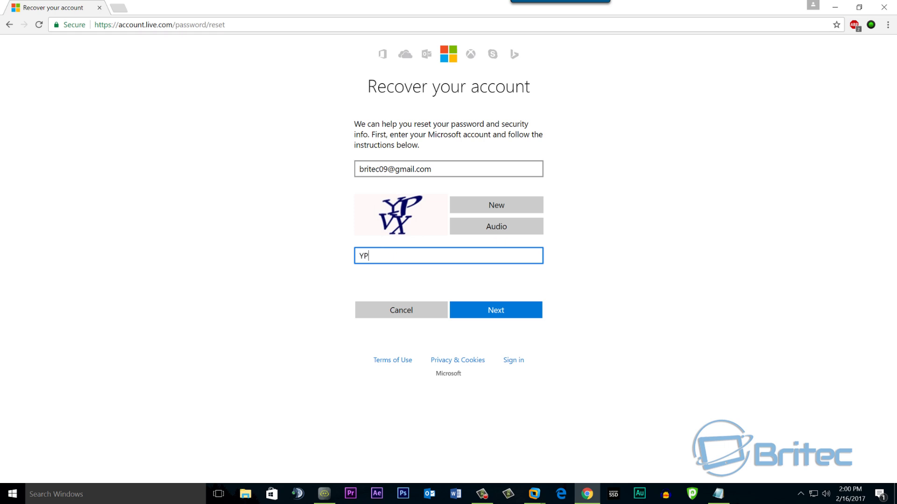
key(Return)
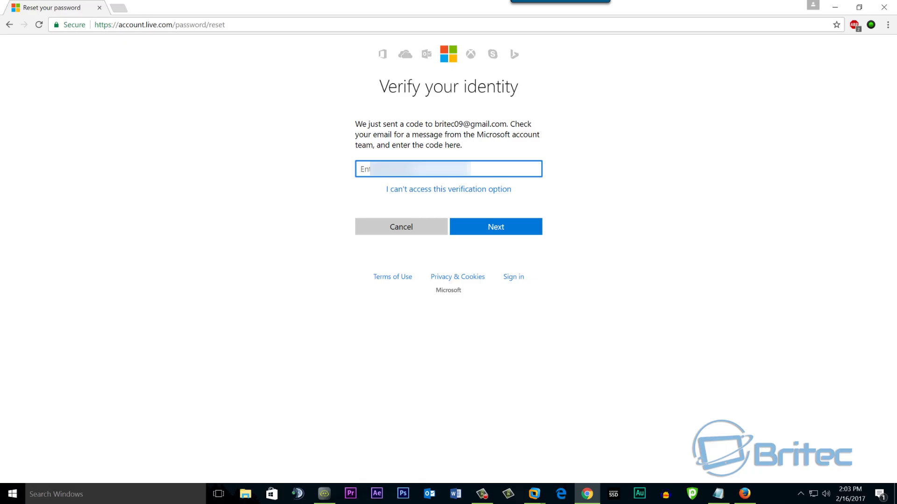
Paste the emailed verification code into the code box and submit it
right_click(400, 169)
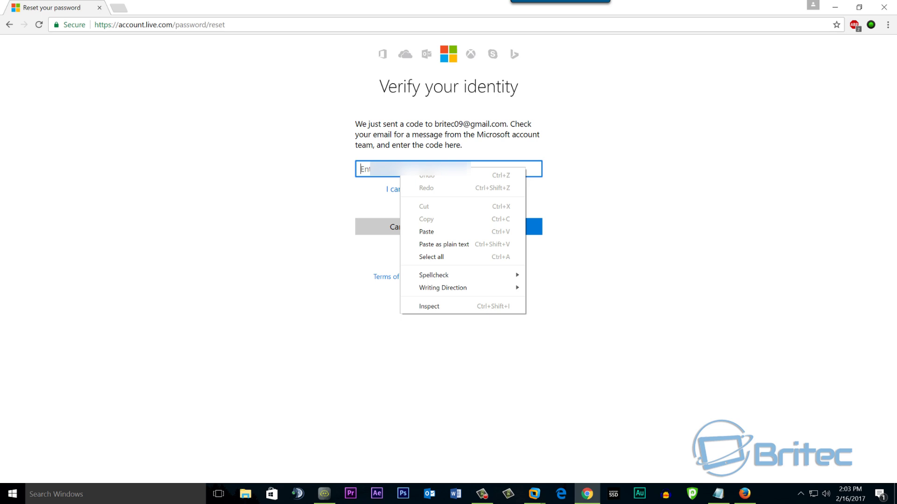
click(427, 231)
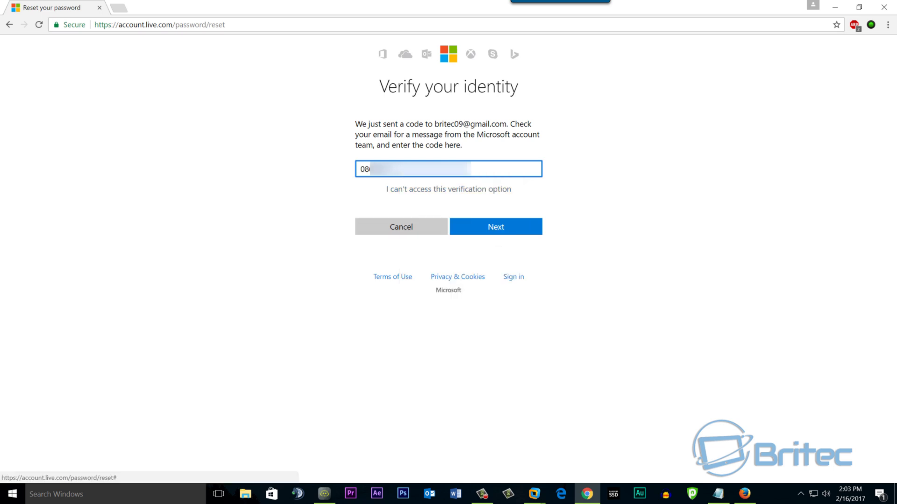
click(496, 227)
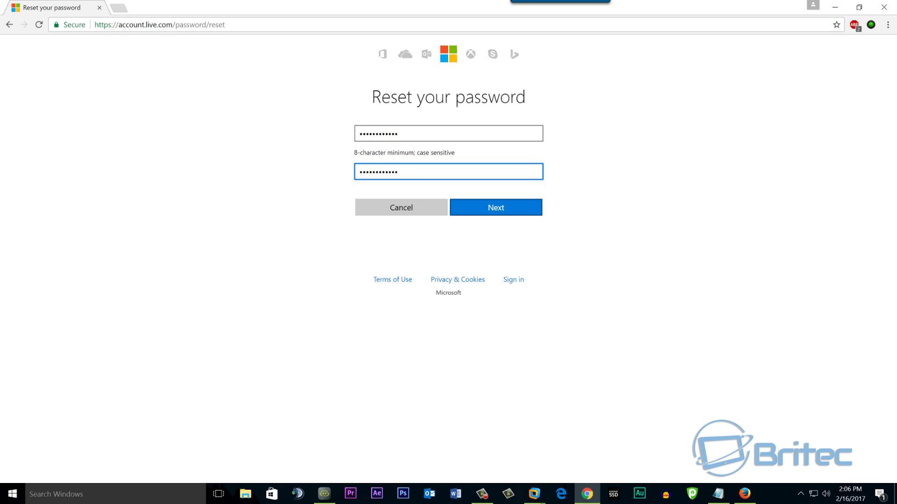
Submit the new password entered in both boxes to recover the account
key(Return)
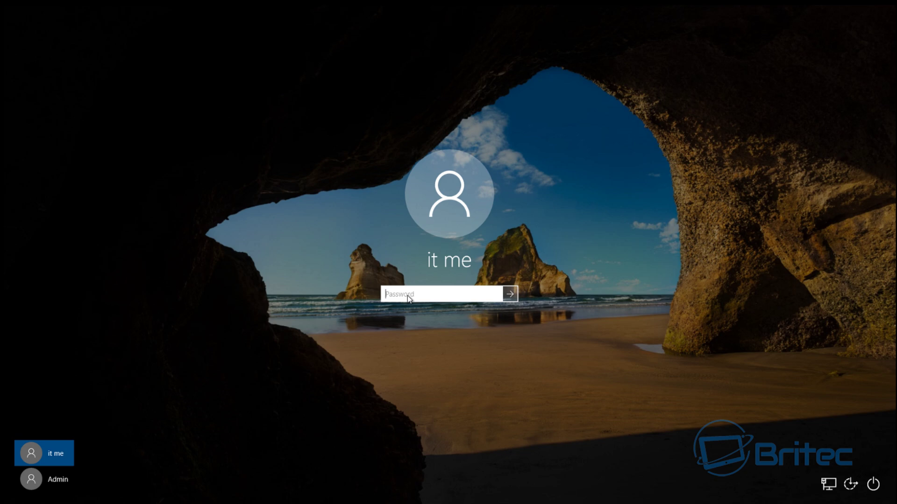
click(510, 294)
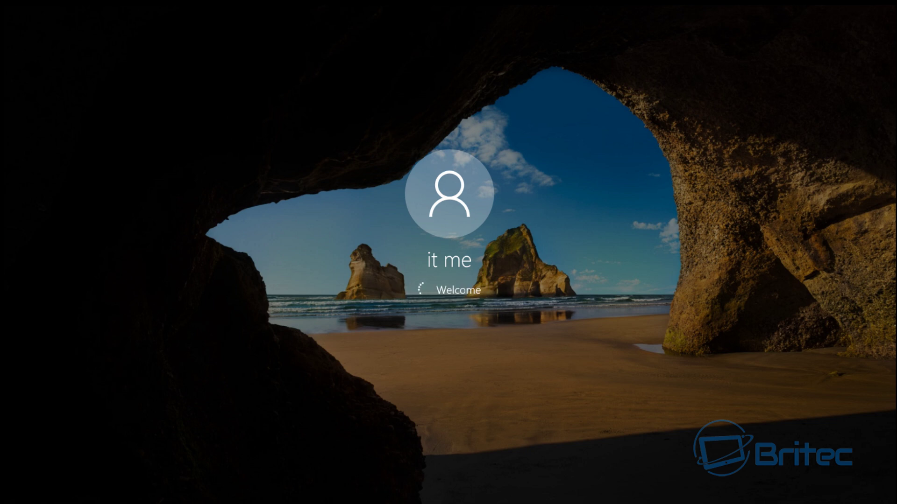